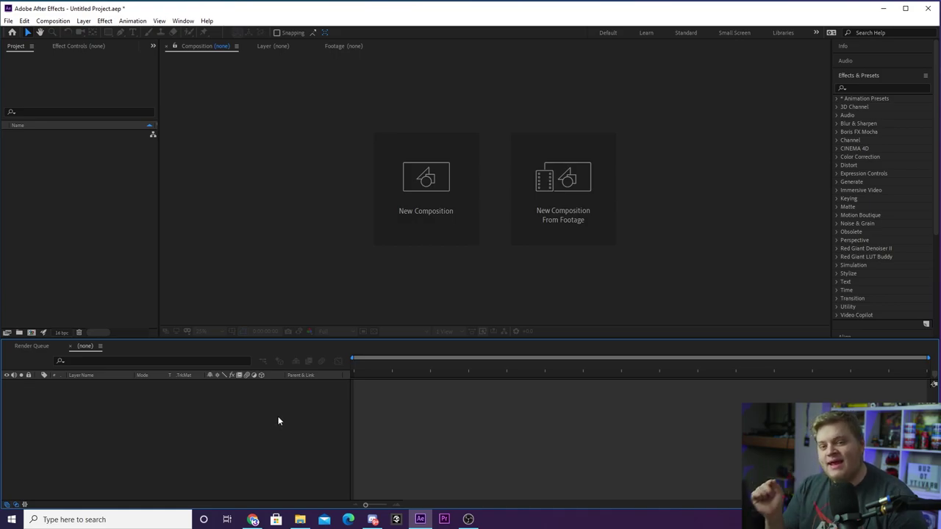
# - Click into the composition viewer and Project panel areas
pyautogui.click(227, 177)
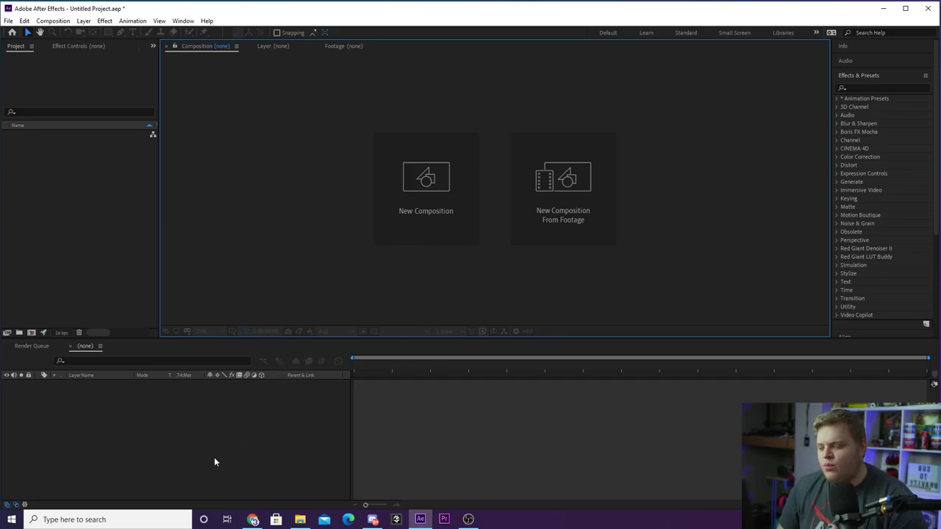
pyautogui.click(70, 79)
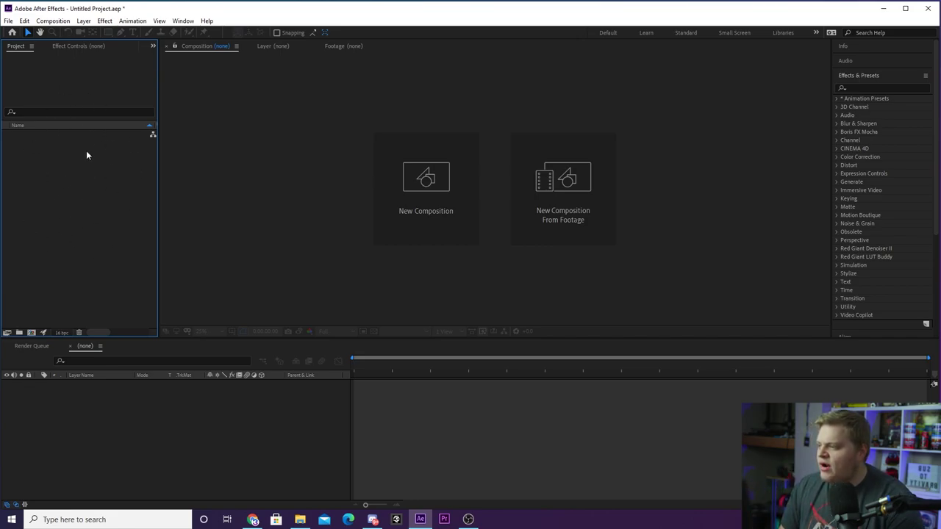
pyautogui.moveTo(63, 140); pyautogui.dragTo(191, 404)
pyautogui.click(229, 434)
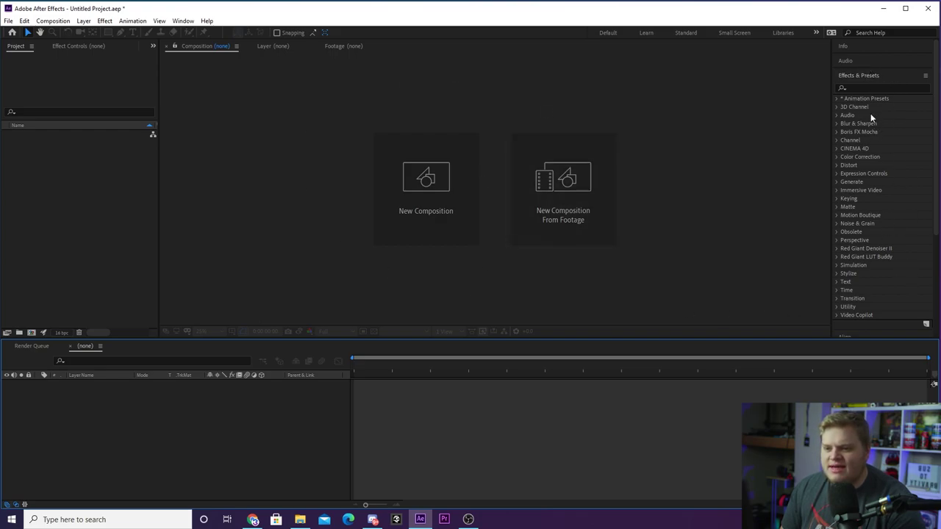
# - Cycle the right panel stack through Audio, Info, Brushes, Paragraph and Effects & Presets
pyautogui.click(865, 61)
pyautogui.click(876, 46)
pyautogui.click(890, 183)
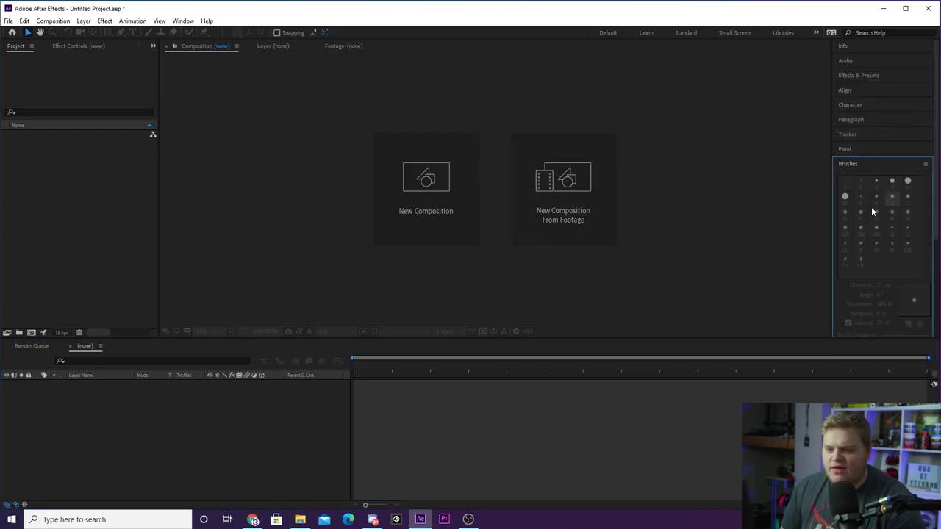
pyautogui.click(870, 121)
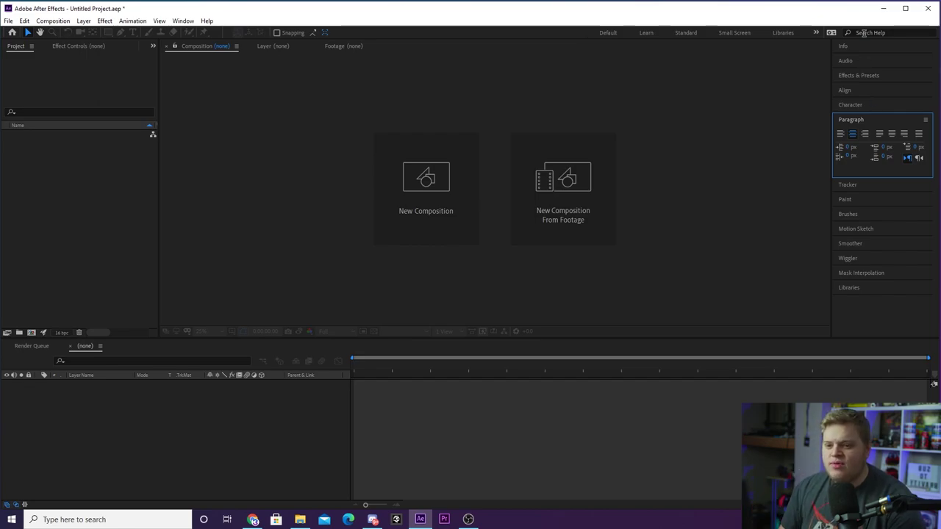
pyautogui.click(876, 74)
pyautogui.click(874, 61)
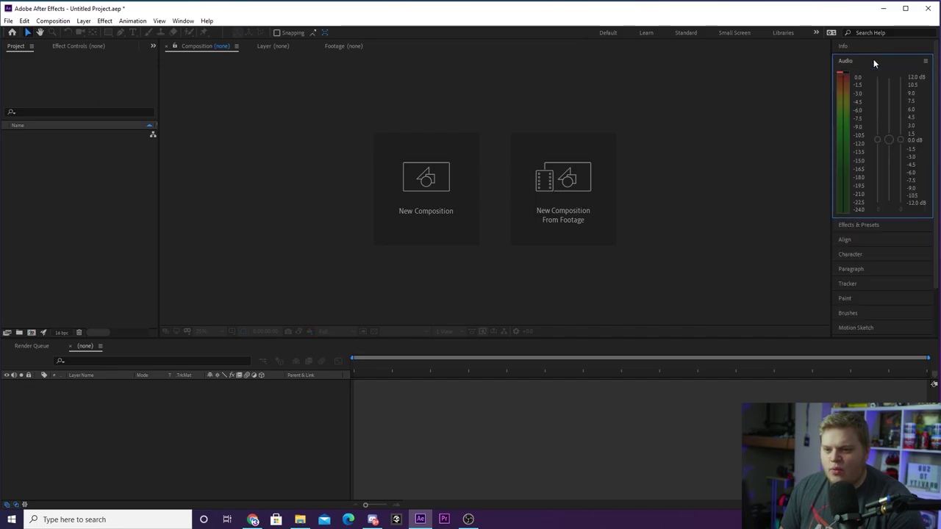
# - Browse the Window menu's panel list without choosing, then revisit Info, Effects, Audio and Paragraph
pyautogui.click(183, 21)
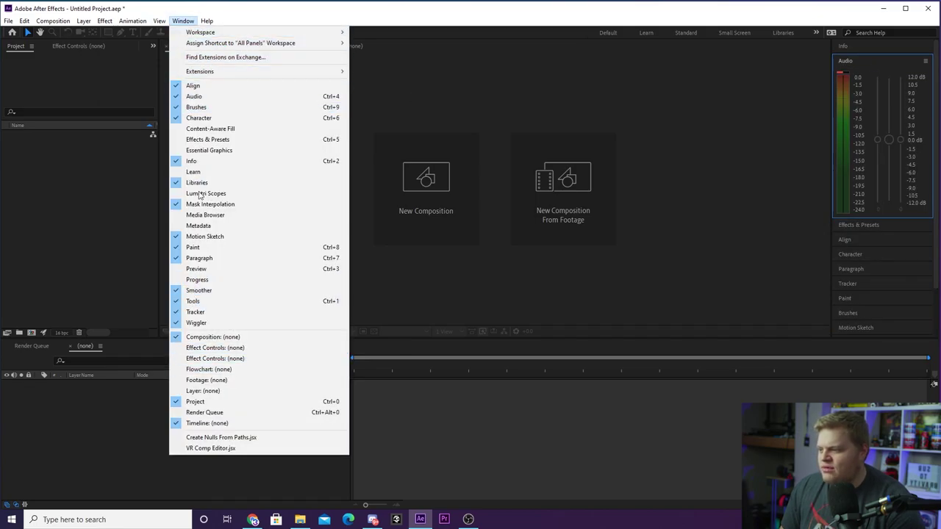
pyautogui.click(857, 42)
pyautogui.click(856, 44)
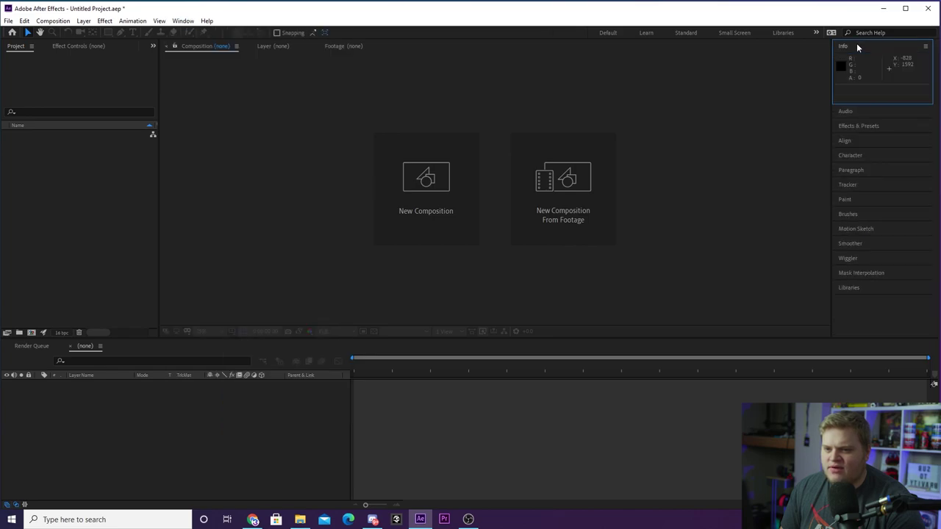
pyautogui.click(881, 127)
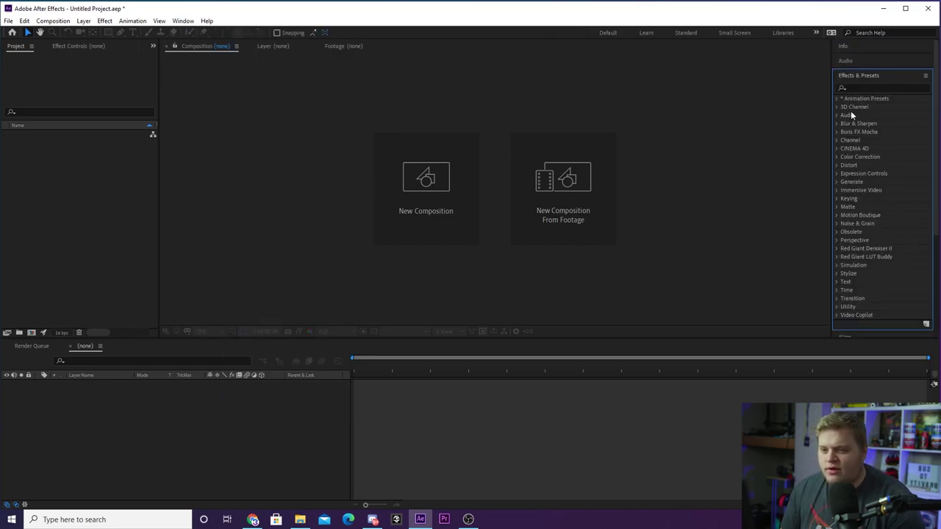
pyautogui.click(852, 61)
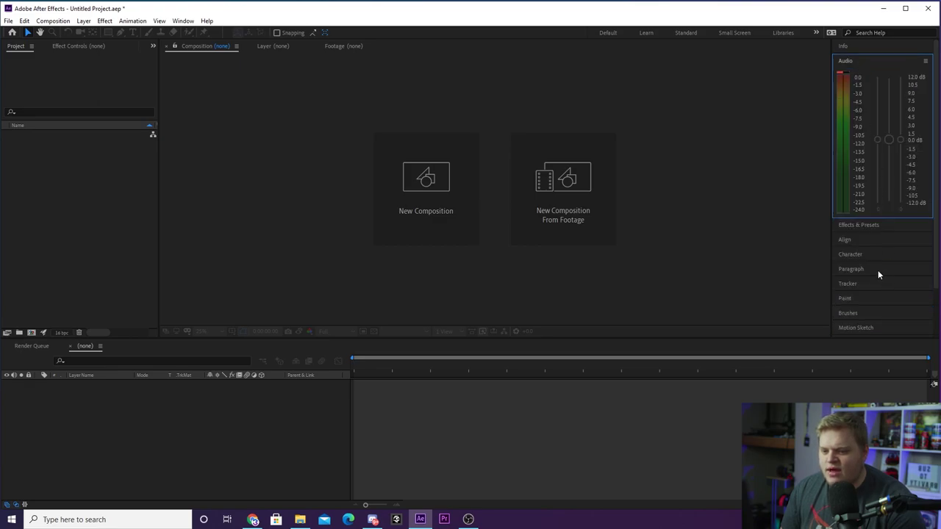
pyautogui.click(878, 269)
# - Switch between Paragraph and Tracker, ending on the Character panel showing Roboto Black 65 px
pyautogui.click(854, 107)
pyautogui.click(871, 228)
pyautogui.click(867, 186)
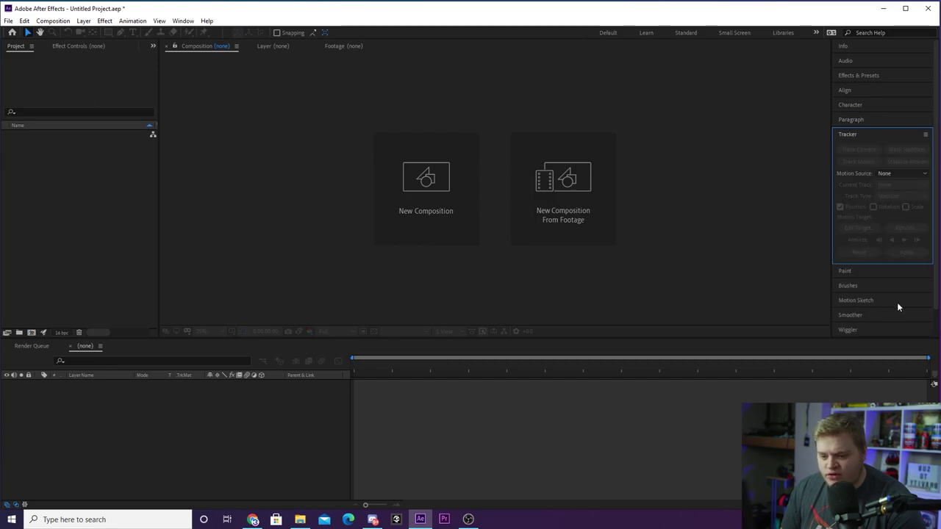
pyautogui.click(862, 118)
pyautogui.click(861, 105)
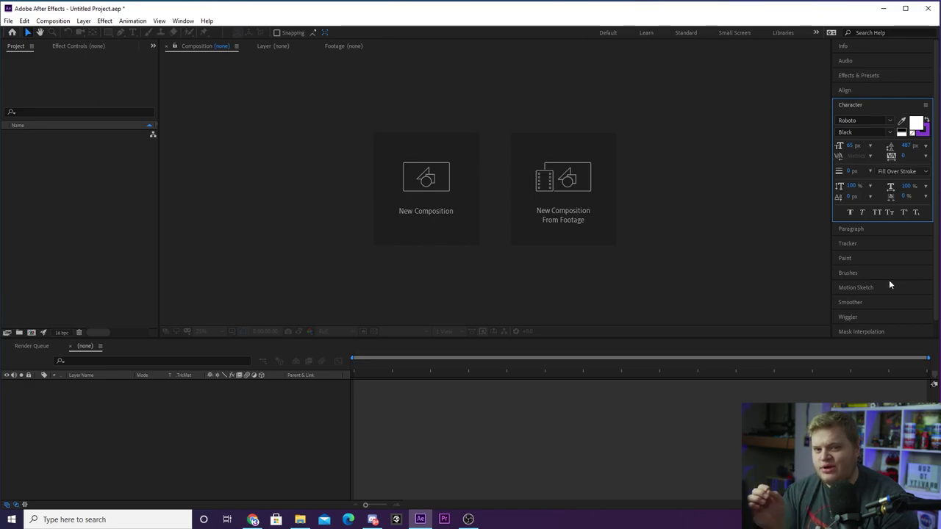
# - Focus the timeline and composition viewer, then bring up the Composition menu
pyautogui.click(327, 491)
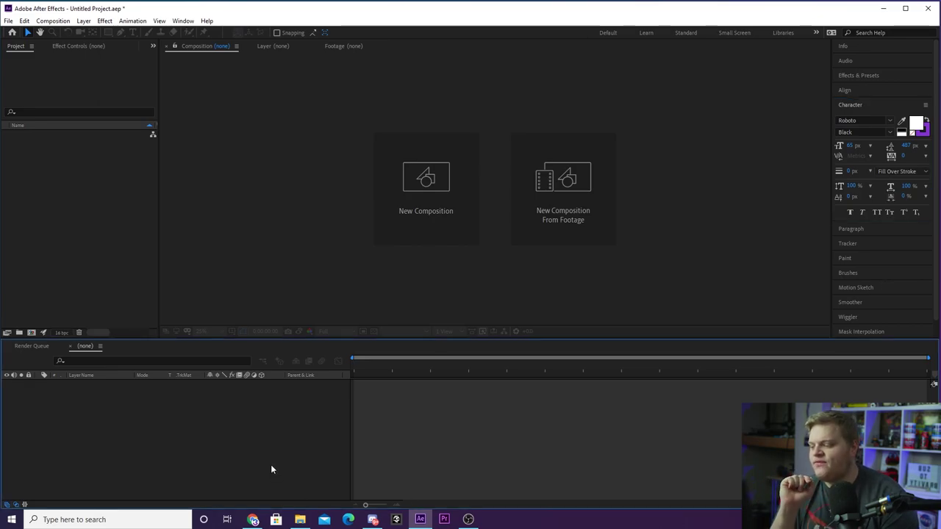
pyautogui.click(335, 248)
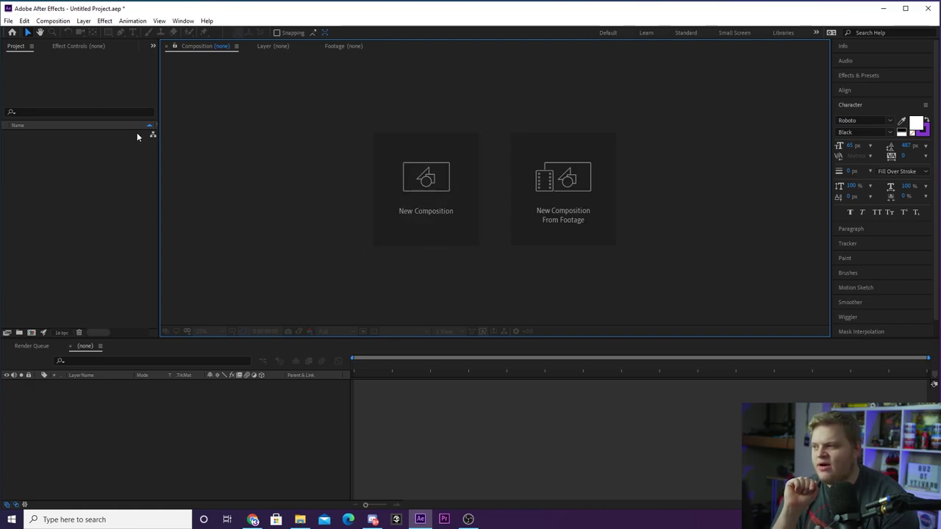
pyautogui.click(53, 21)
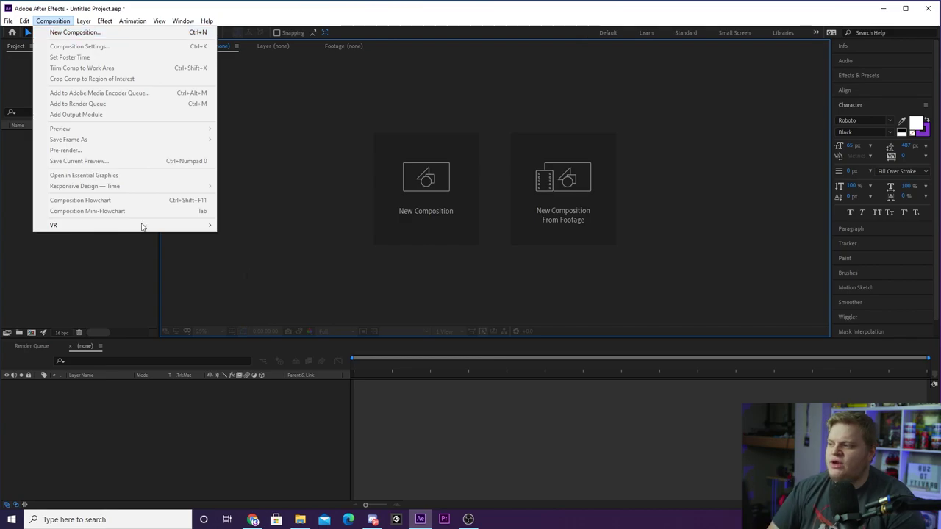
# - Create a new composition named Test at 1920x1080 and 60 fps
pyautogui.click(406, 250)
pyautogui.click(426, 176)
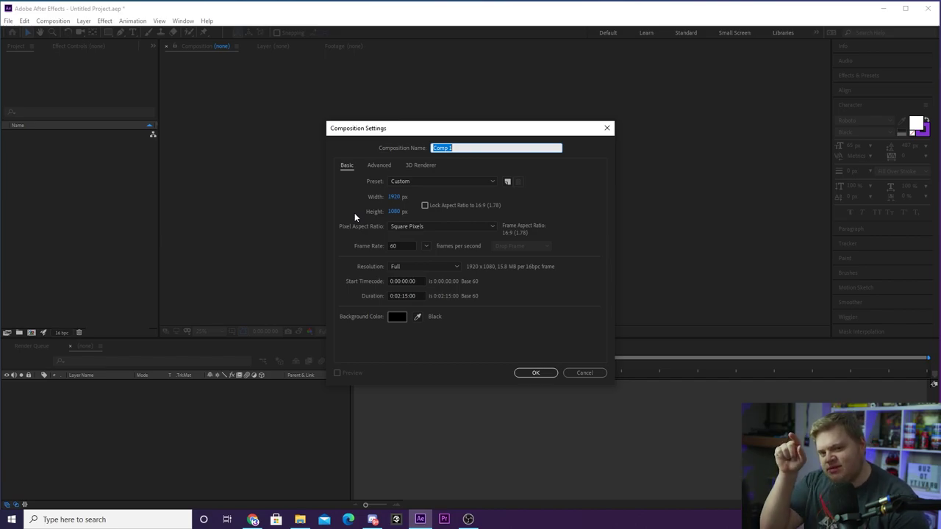
pyautogui.click(472, 147)
pyautogui.hotkey('ctrl', 'a')
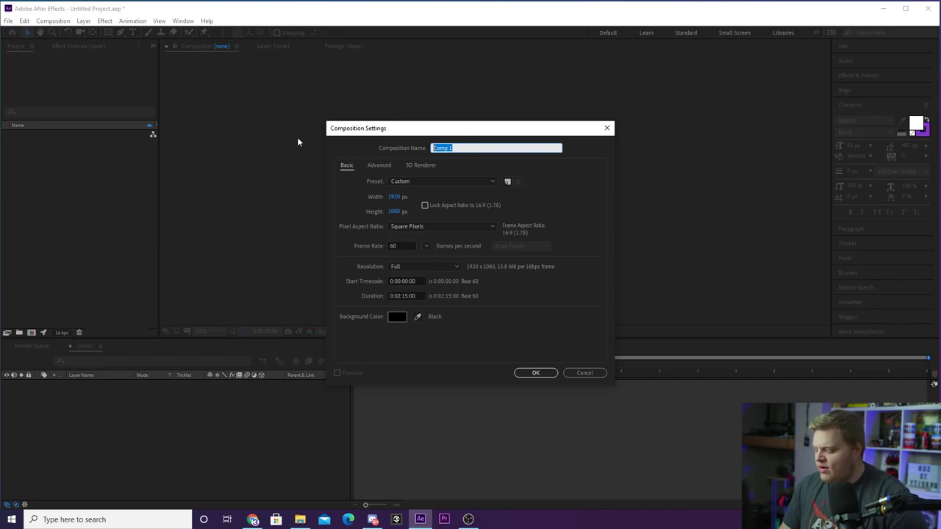
pyautogui.write('Test')
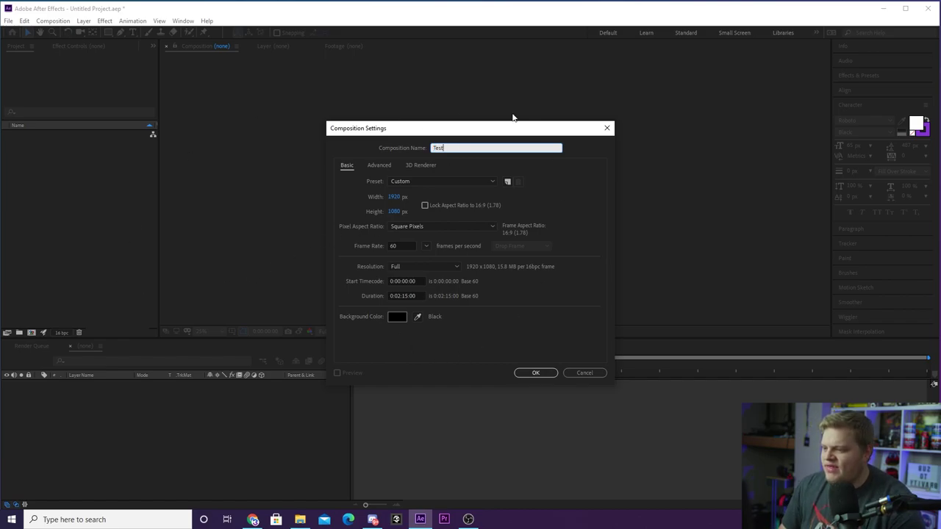
pyautogui.click(403, 245)
pyautogui.click(353, 245)
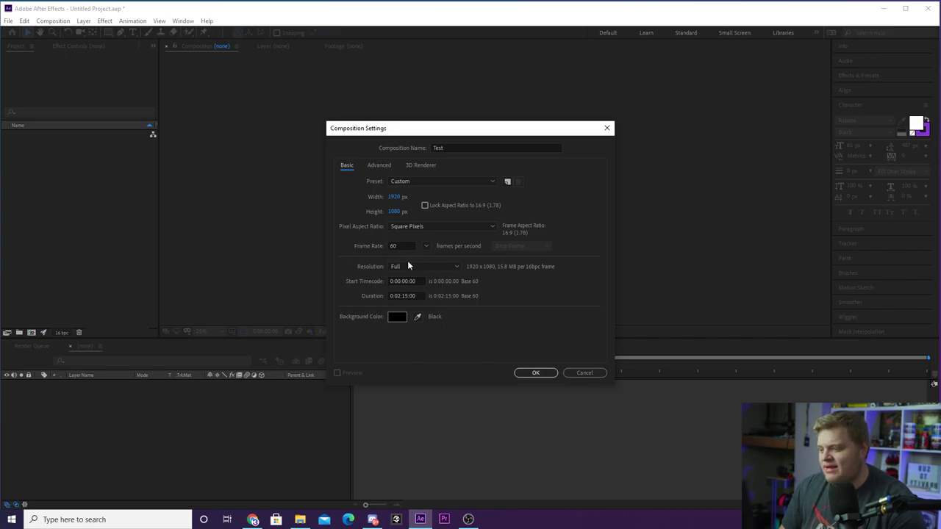
pyautogui.click(344, 253)
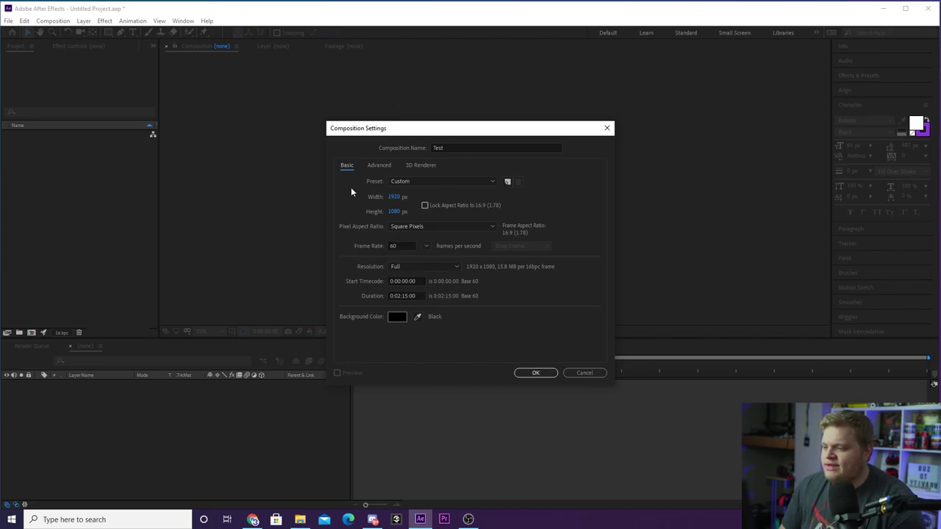
pyautogui.click(536, 373)
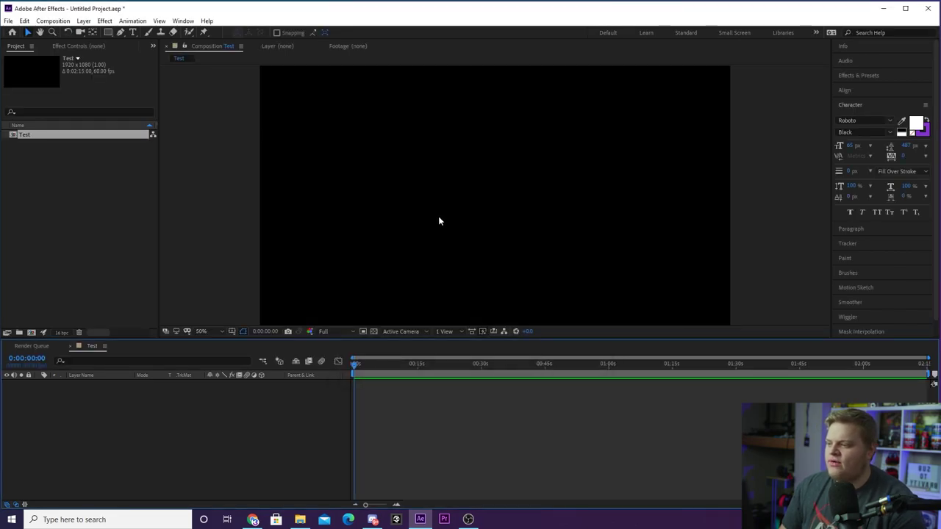
pyautogui.click(59, 171)
pyautogui.click(31, 135)
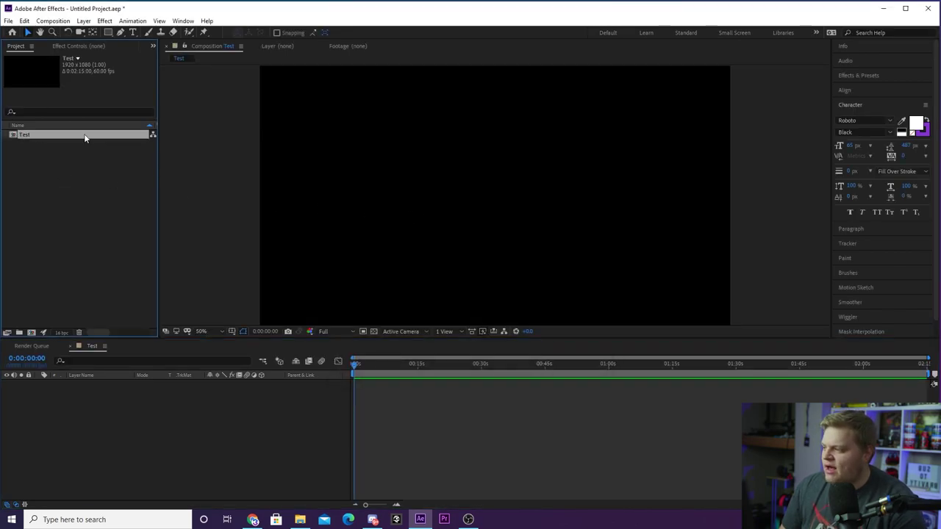
pyautogui.click(70, 346)
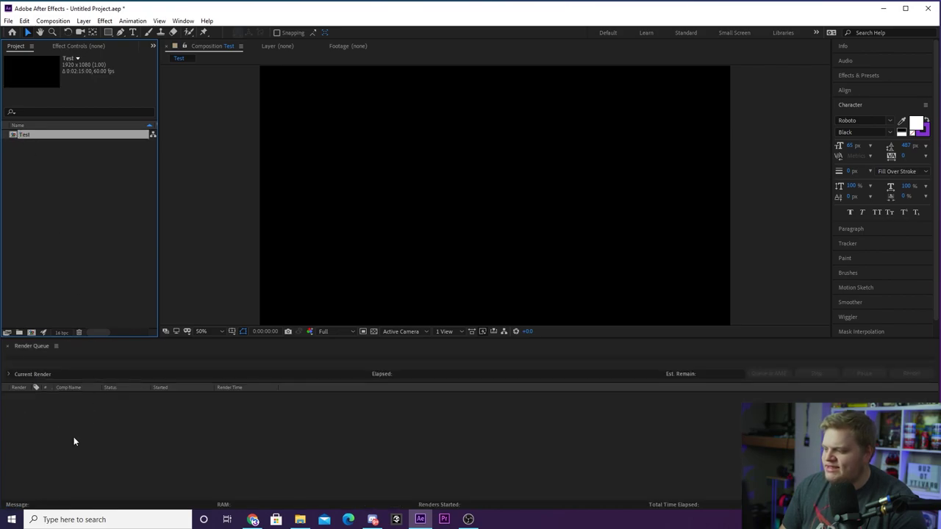
pyautogui.doubleClick(22, 135)
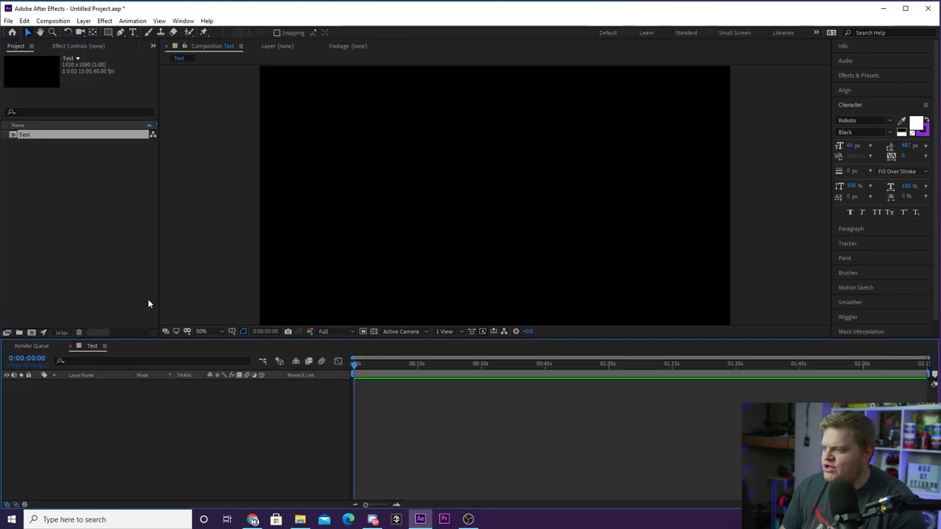
pyautogui.click(47, 213)
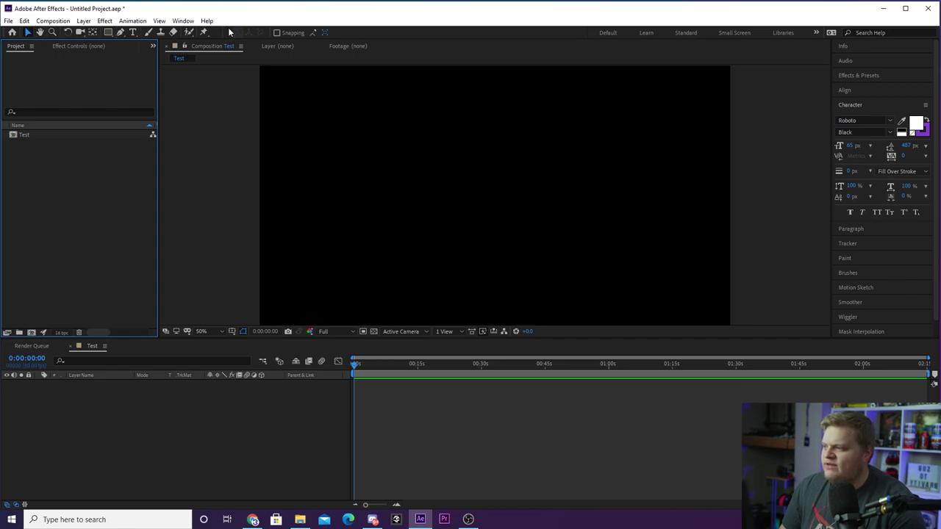
# - Draw a rectangle near the frame centre with the Rectangle Tool and bring up its fill colour
pyautogui.click(108, 32)
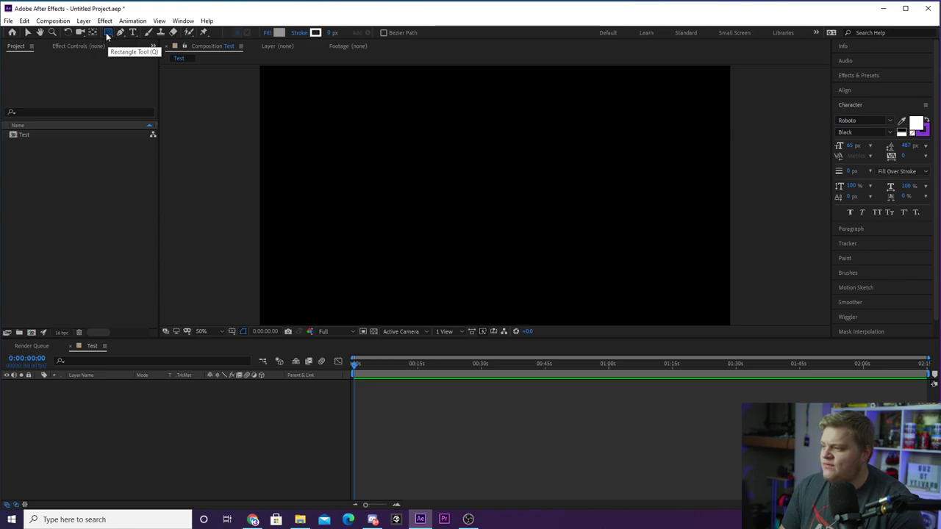
pyautogui.moveTo(108, 35); pyautogui.dragTo(158, 36)
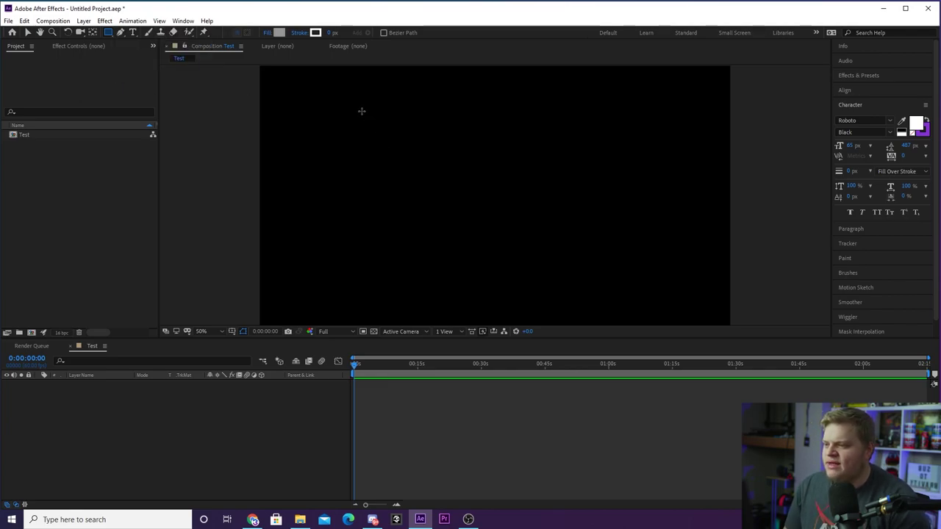
pyautogui.moveTo(368, 109); pyautogui.dragTo(598, 274)
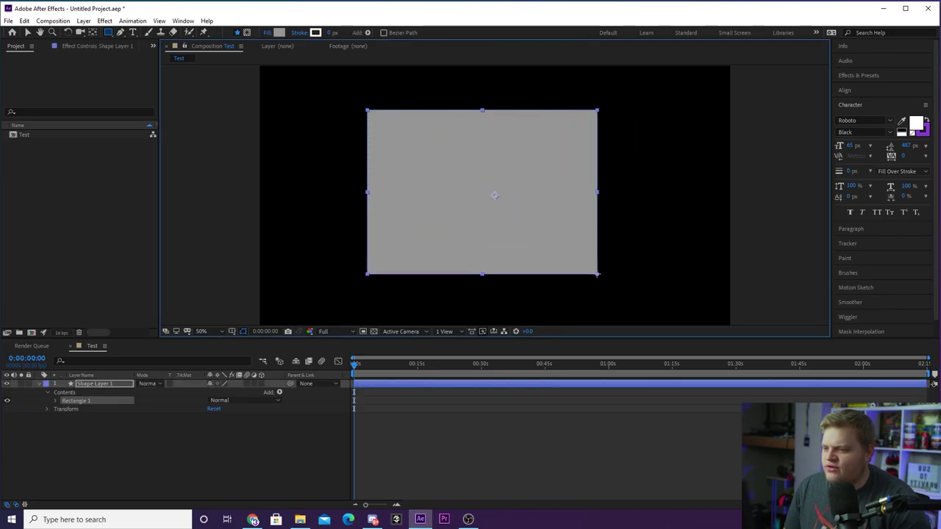
pyautogui.click(279, 33)
# - Give the rectangle a red fill and a 44 px cyan stroke
pyautogui.moveTo(514, 302); pyautogui.dragTo(557, 310)
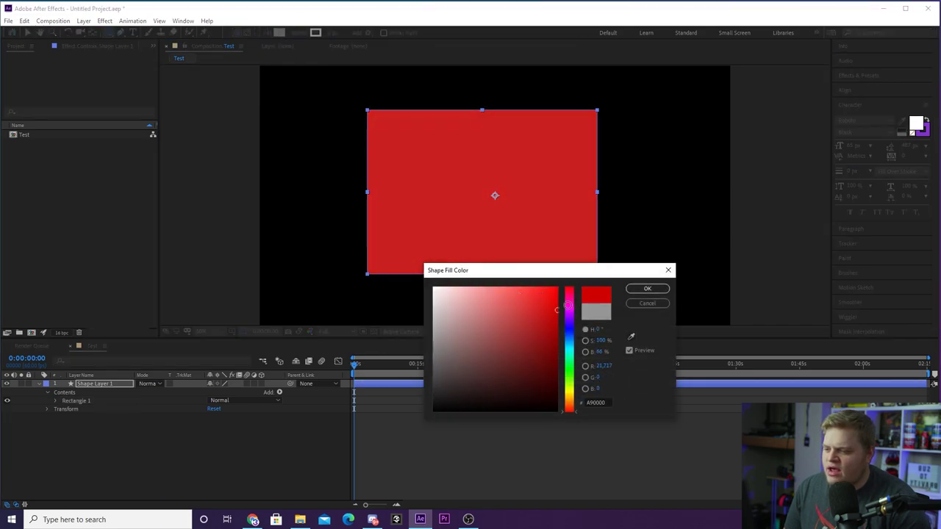
pyautogui.click(648, 288)
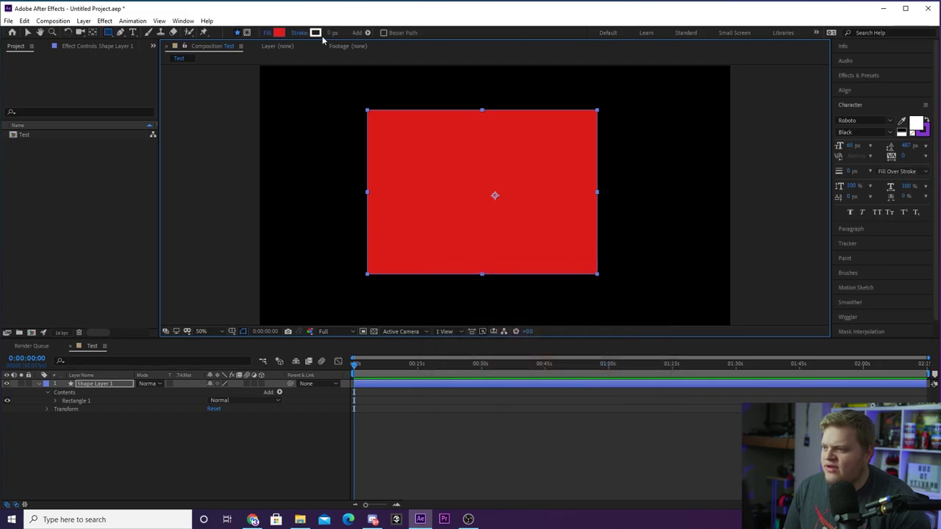
pyautogui.click(316, 32)
pyautogui.moveTo(569, 342); pyautogui.dragTo(569, 351)
pyautogui.click(543, 305)
pyautogui.click(647, 289)
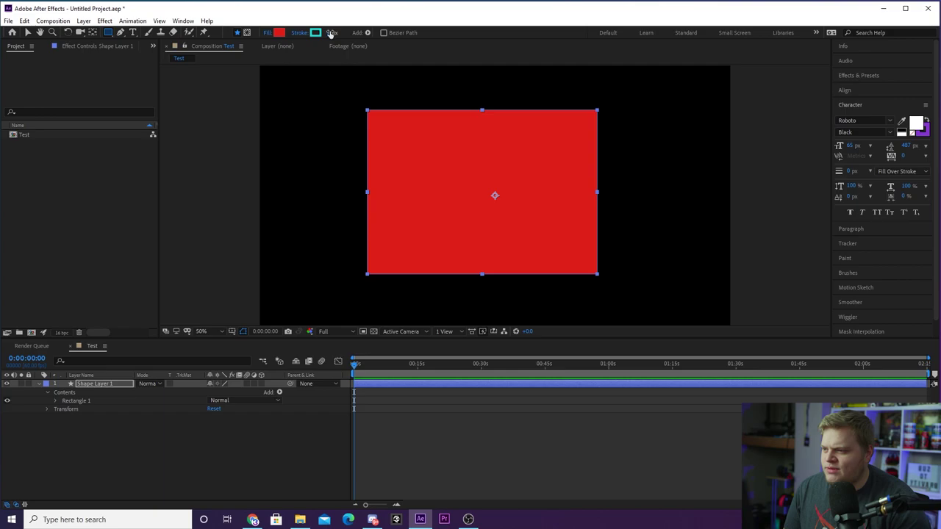
pyautogui.moveTo(344, 33)
pyautogui.mouseDown()
pyautogui.moveTo(383, 33)
pyautogui.moveTo(368, 33)
pyautogui.mouseUp()
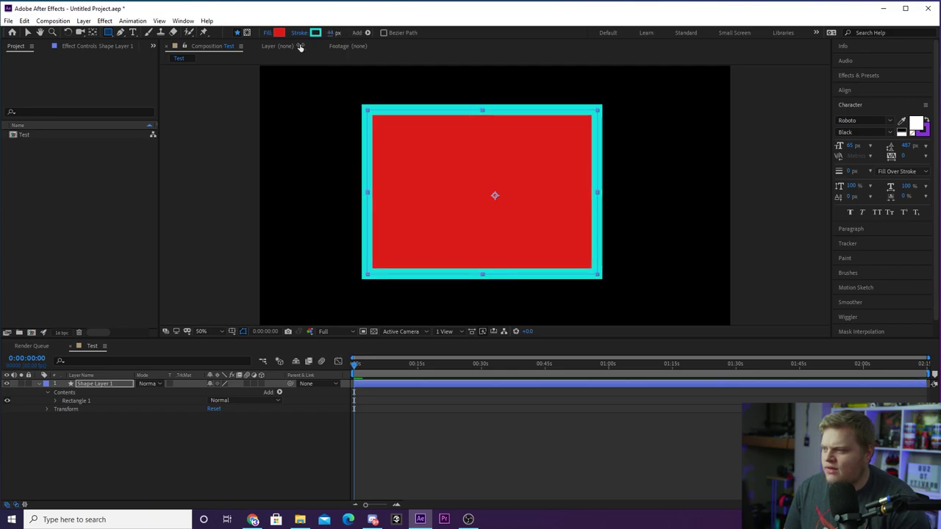
# - Move and stretch the rectangle into a wide, thin horizontal banner across the frame
pyautogui.click(27, 32)
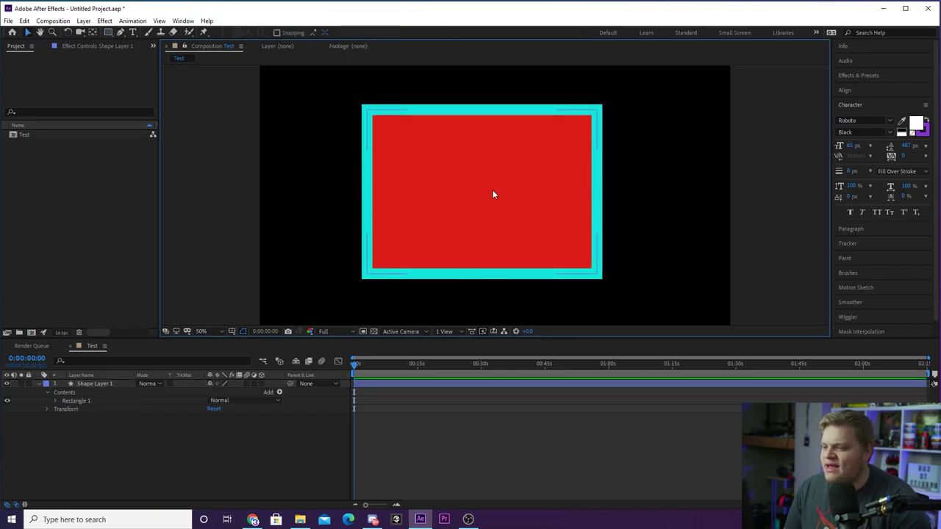
pyautogui.click(543, 229)
pyautogui.moveTo(542, 228)
pyautogui.mouseDown()
pyautogui.moveTo(517, 172)
pyautogui.moveTo(617, 110)
pyautogui.moveTo(608, 125)
pyautogui.mouseUp()
pyautogui.moveTo(606, 128); pyautogui.dragTo(721, 157)
pyautogui.moveTo(597, 198); pyautogui.dragTo(624, 178)
pyautogui.moveTo(268, 146); pyautogui.dragTo(225, 144)
pyautogui.click(135, 437)
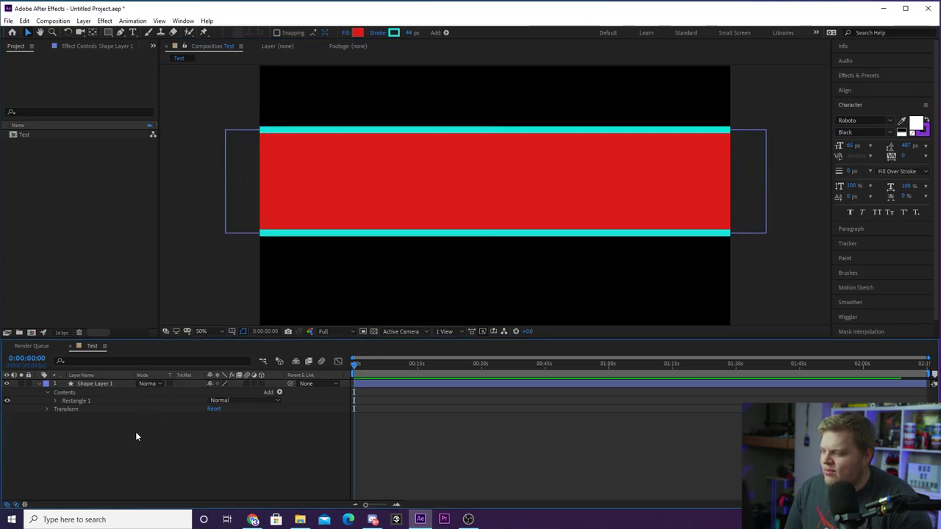
# - Select Shape Layer 1 and reveal its Transform properties
pyautogui.click(37, 384)
pyautogui.click(99, 385)
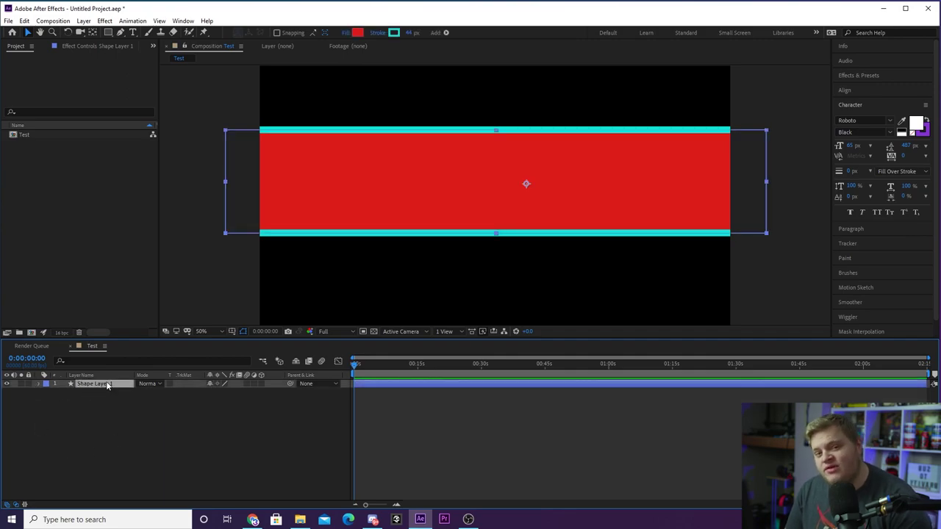
pyautogui.click(120, 401)
pyautogui.click(86, 385)
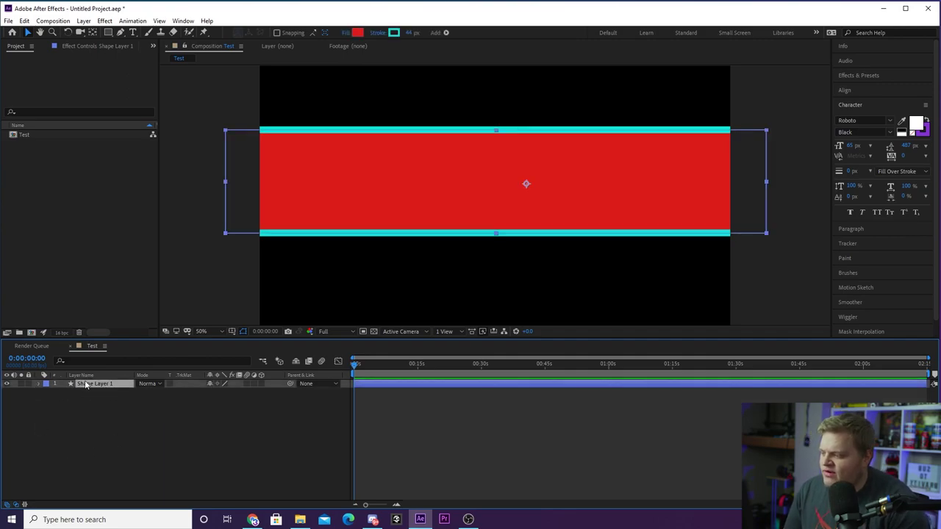
pyautogui.click(39, 383)
pyautogui.click(47, 409)
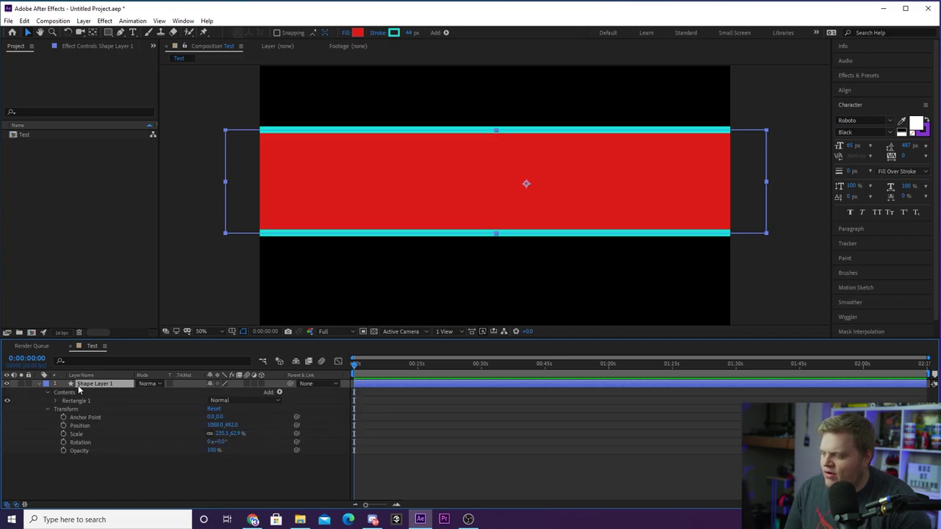
# - Reposition and scale the banner to 229.0, 61.2%, then rotate it to about -4.6°
pyautogui.moveTo(215, 426)
pyautogui.mouseDown()
pyautogui.moveTo(234, 426)
pyautogui.moveTo(193, 427)
pyautogui.moveTo(234, 431)
pyautogui.moveTo(213, 432)
pyautogui.moveTo(225, 432)
pyautogui.mouseUp()
pyautogui.moveTo(293, 234); pyautogui.dragTo(382, 177)
pyautogui.moveTo(220, 434)
pyautogui.mouseDown()
pyautogui.moveTo(243, 433)
pyautogui.moveTo(199, 436)
pyautogui.moveTo(256, 438)
pyautogui.moveTo(236, 432)
pyautogui.moveTo(246, 433)
pyautogui.moveTo(221, 434)
pyautogui.moveTo(257, 444)
pyautogui.moveTo(203, 445)
pyautogui.moveTo(235, 444)
pyautogui.moveTo(213, 444)
pyautogui.moveTo(225, 444)
pyautogui.mouseUp()
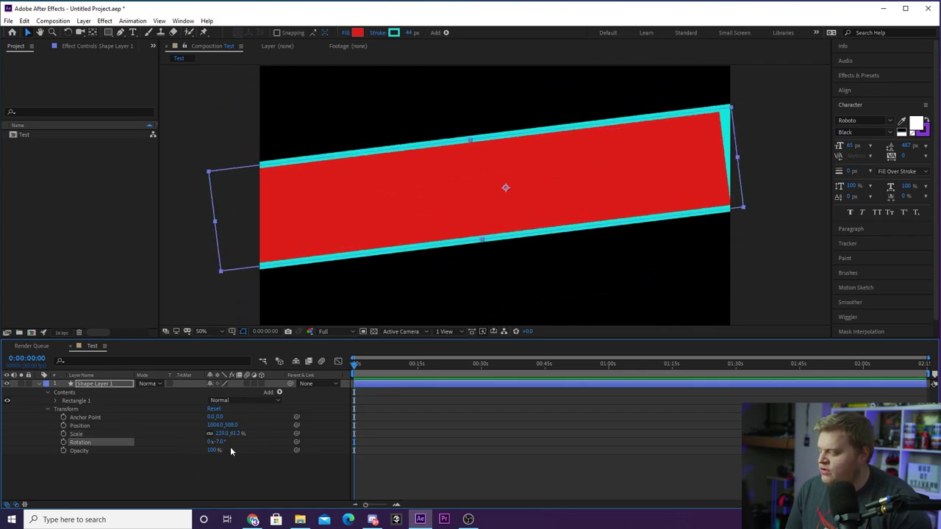
pyautogui.hotkey('ctrl', 'z')
pyautogui.hotkey('ctrl', 'z')
pyautogui.hotkey('ctrl', 'z')
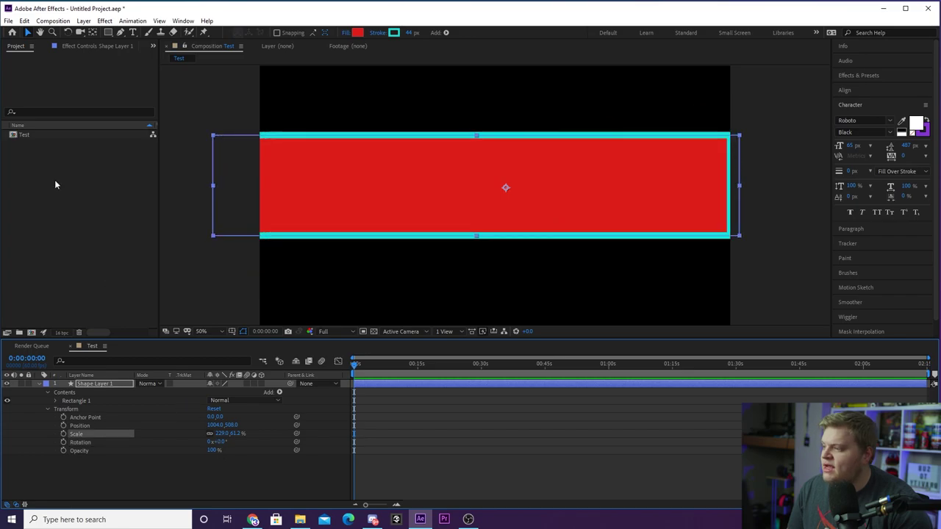
pyautogui.click(66, 34)
pyautogui.moveTo(516, 156); pyautogui.dragTo(706, 111)
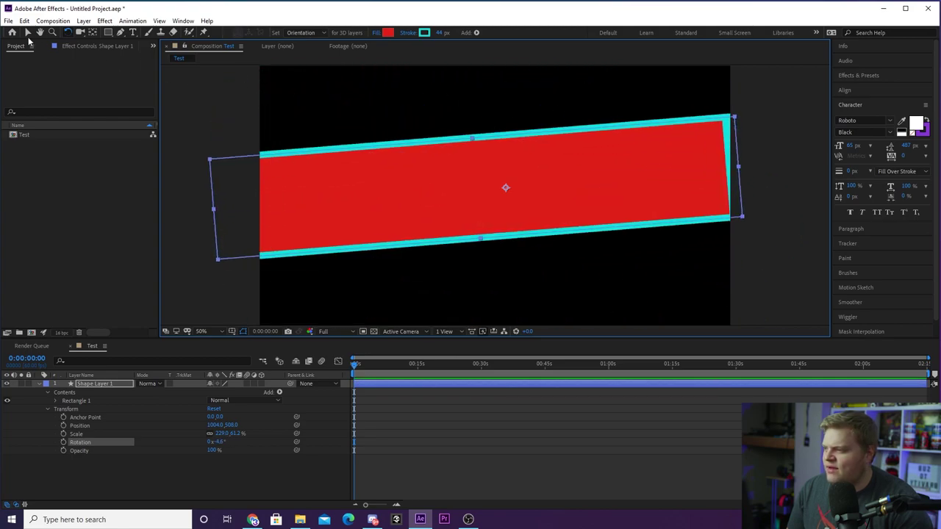
# - Shrink the banner into a shorter band lying across the ellipse's lower half
pyautogui.click(27, 33)
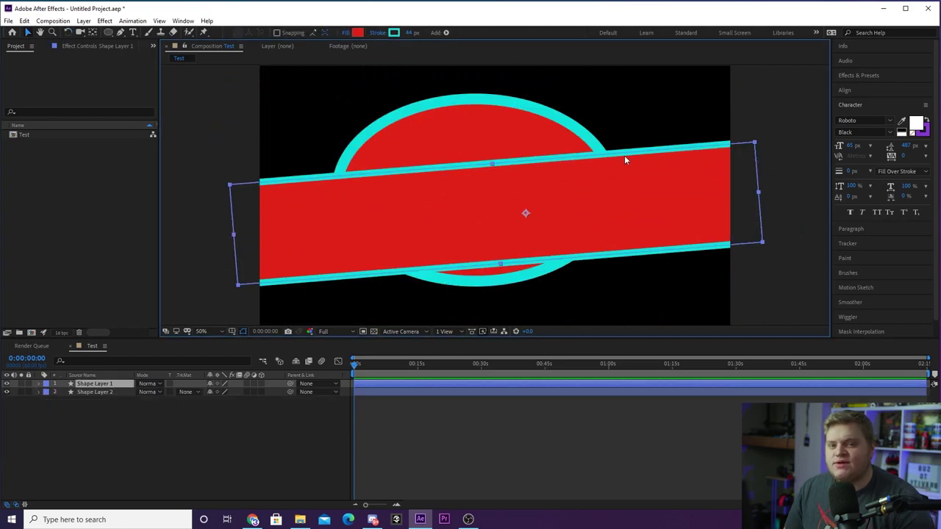
pyautogui.click(484, 137)
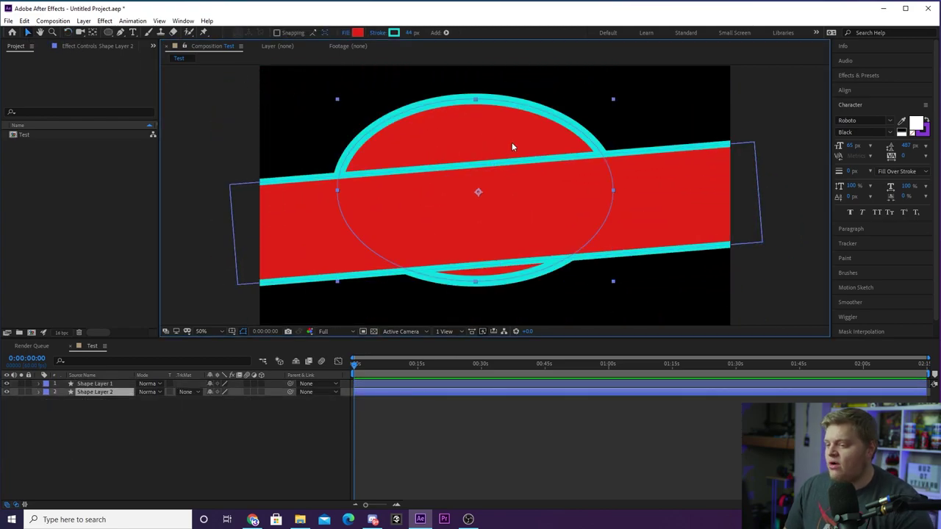
pyautogui.click(689, 199)
pyautogui.click(499, 137)
pyautogui.click(619, 183)
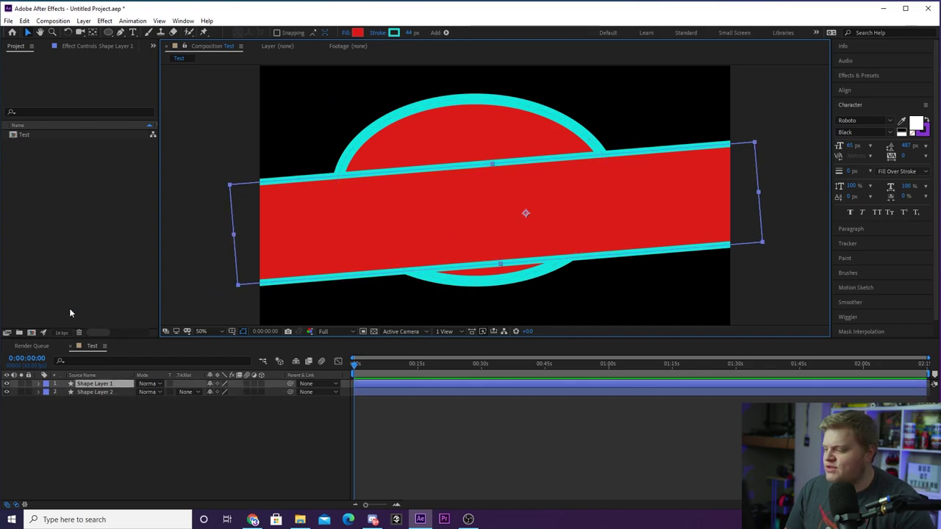
pyautogui.moveTo(754, 151); pyautogui.dragTo(695, 156)
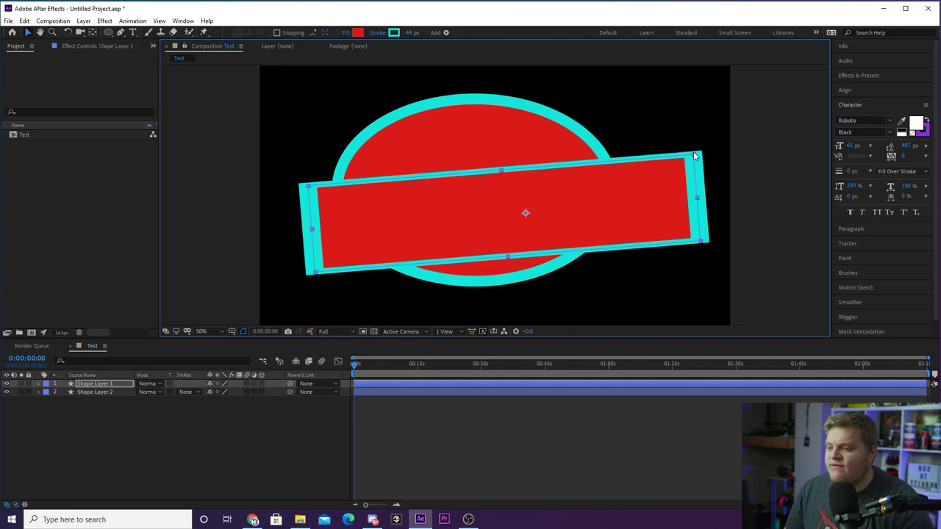
pyautogui.moveTo(694, 156); pyautogui.dragTo(680, 171)
pyautogui.click(262, 464)
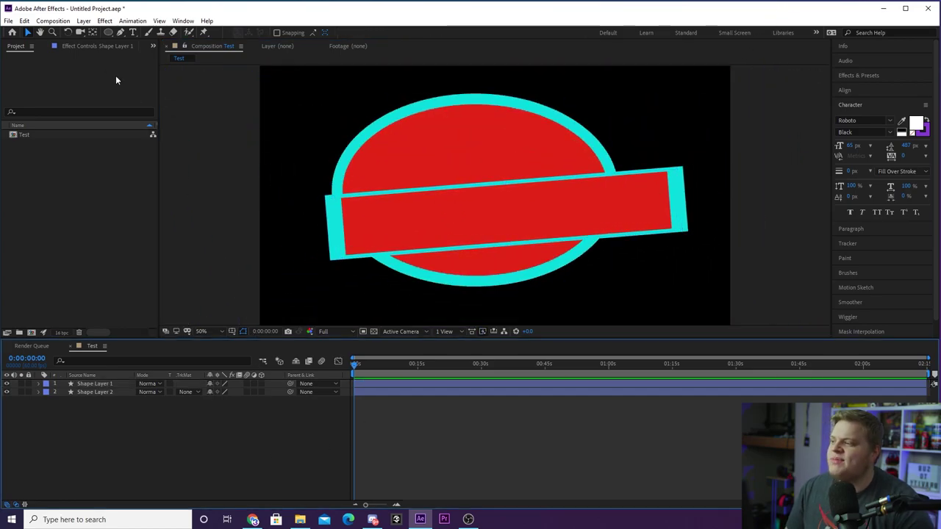
pyautogui.click(84, 22)
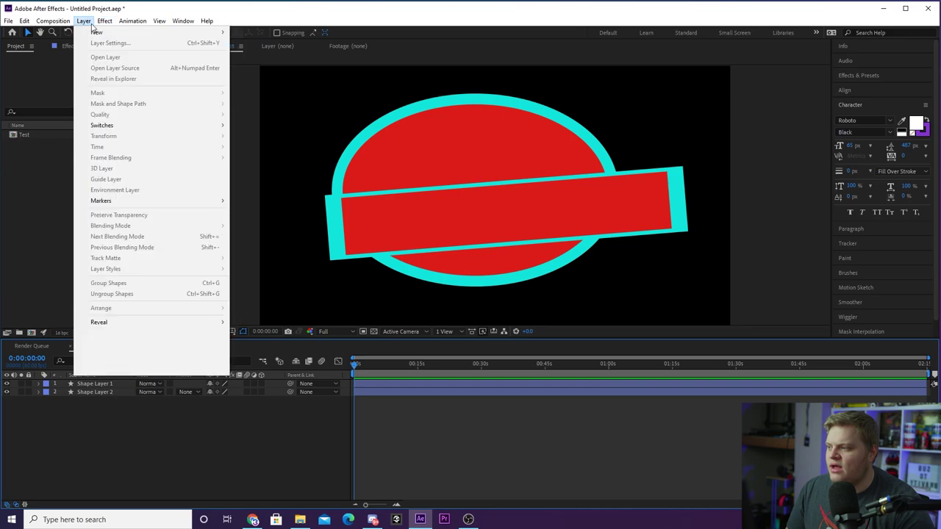
# - Add a full-frame solid layer, Deep Orange Solid 1, coloured BA7718
pyautogui.moveTo(97, 34)
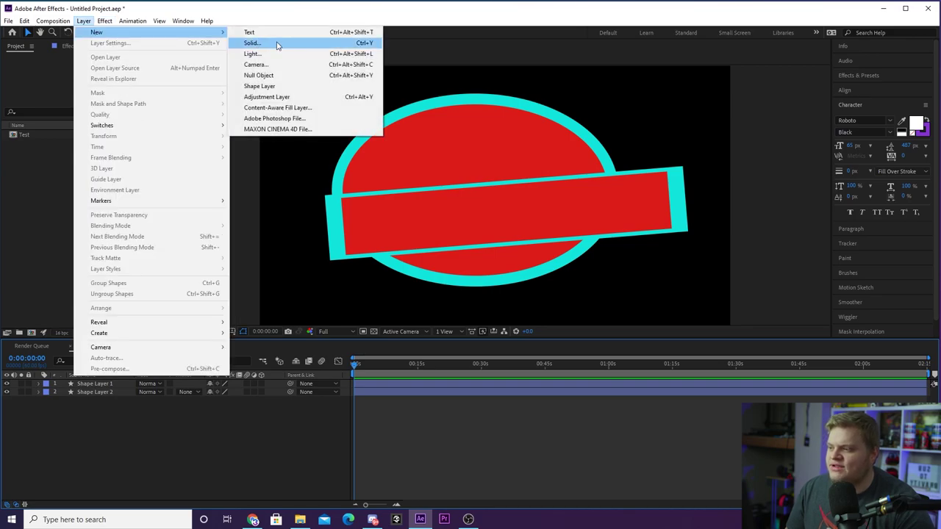
pyautogui.click(277, 44)
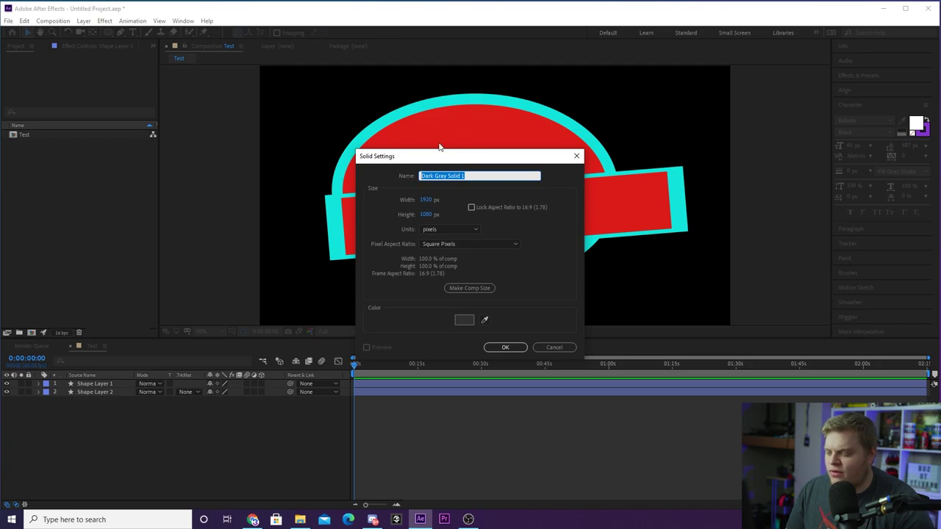
pyautogui.click(466, 324)
pyautogui.moveTo(573, 343); pyautogui.dragTo(571, 403)
pyautogui.moveTo(521, 358); pyautogui.dragTo(544, 320)
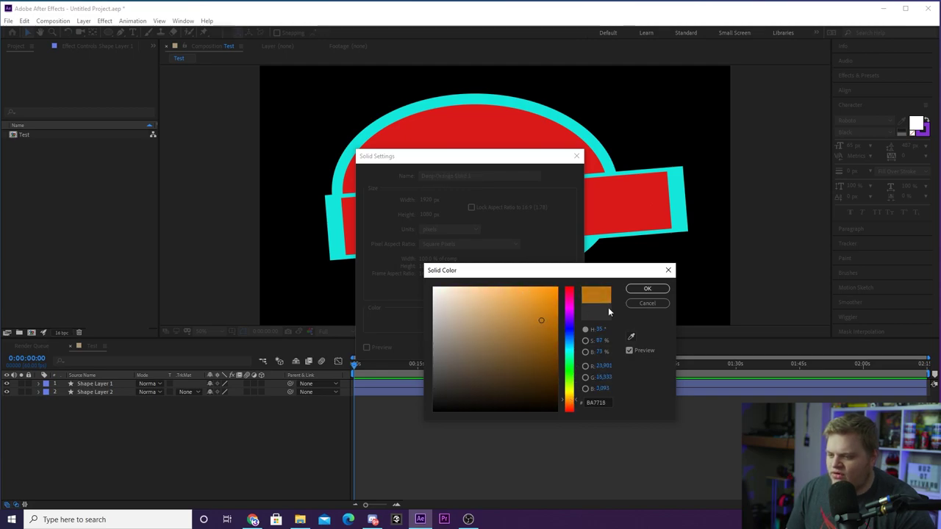
pyautogui.click(647, 288)
pyautogui.click(506, 347)
pyautogui.scroll(-2, 487, 176)
pyautogui.click(477, 119)
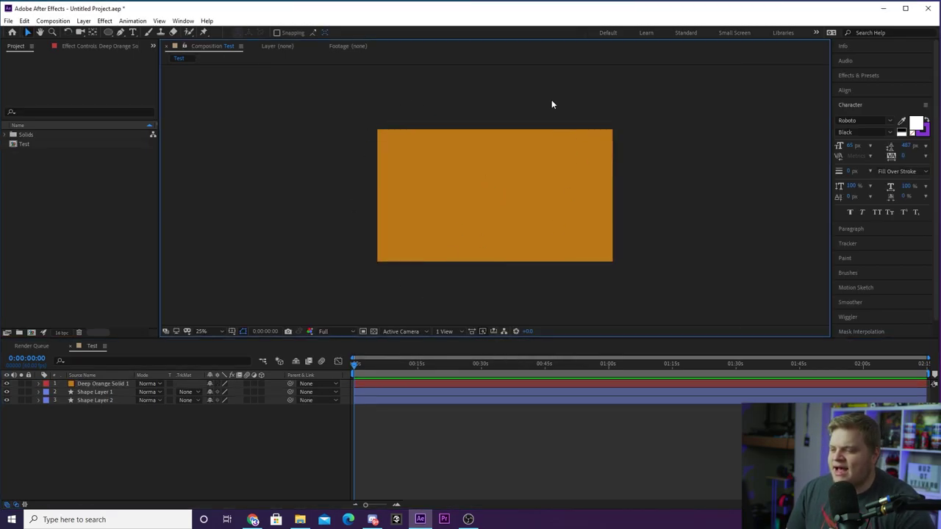
# - Try shrinking the orange solid to reveal the shapes, then undo the resize
pyautogui.scroll(2, 518, 188)
pyautogui.scroll(-2, 628, 170)
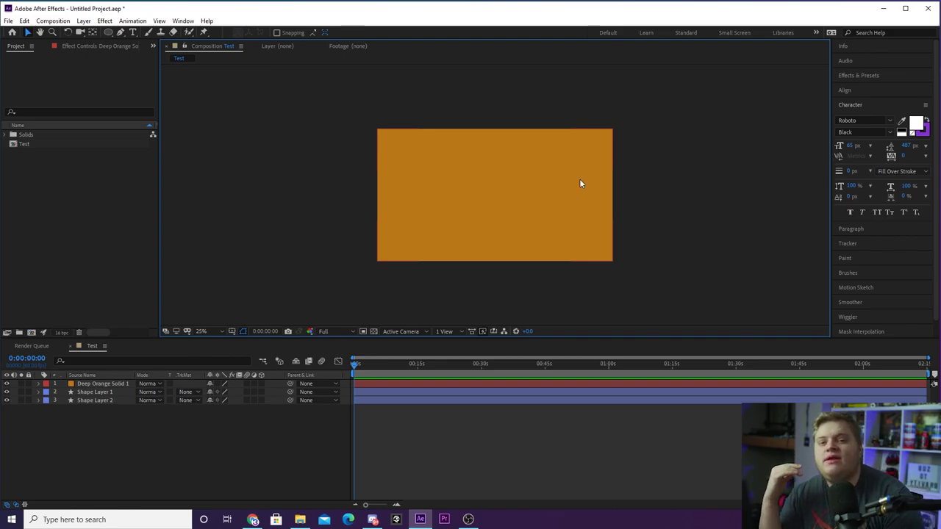
pyautogui.scroll(2, 597, 184)
pyautogui.click(599, 183)
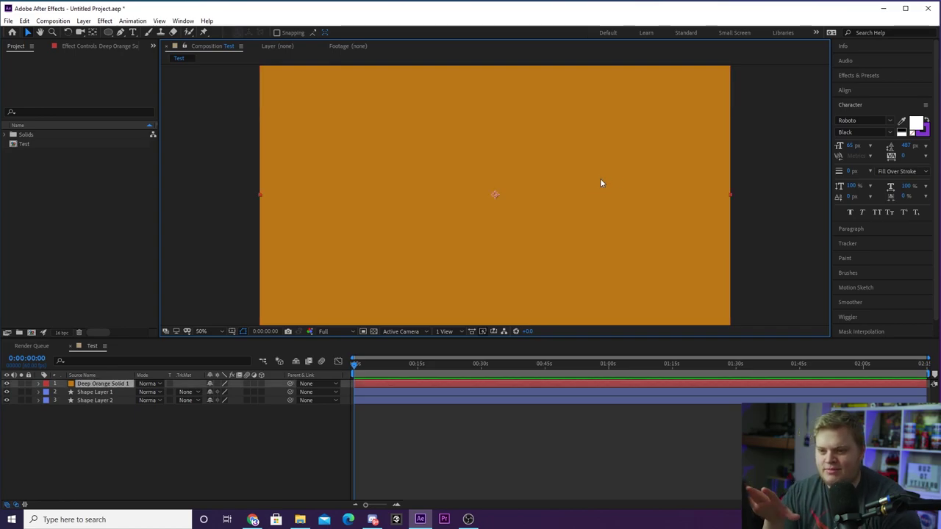
pyautogui.scroll(-2, 455, 184)
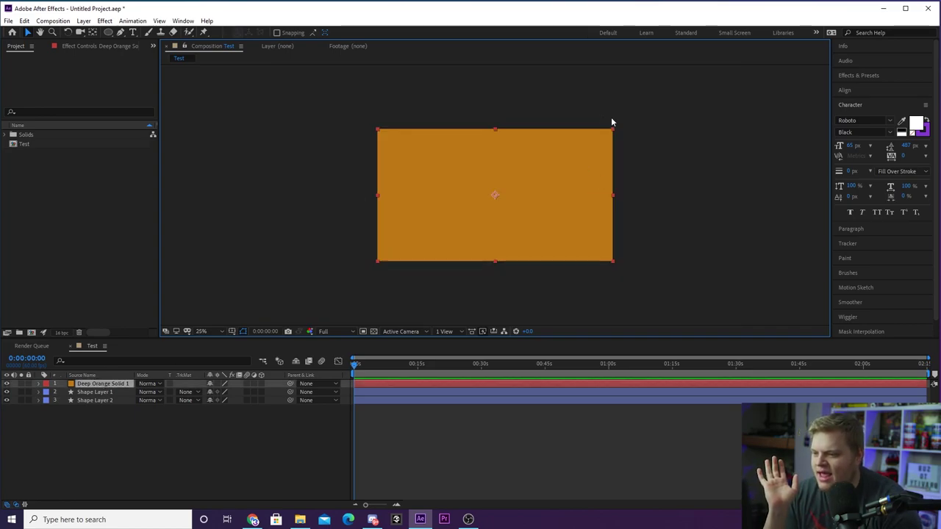
pyautogui.moveTo(614, 133); pyautogui.dragTo(669, 181)
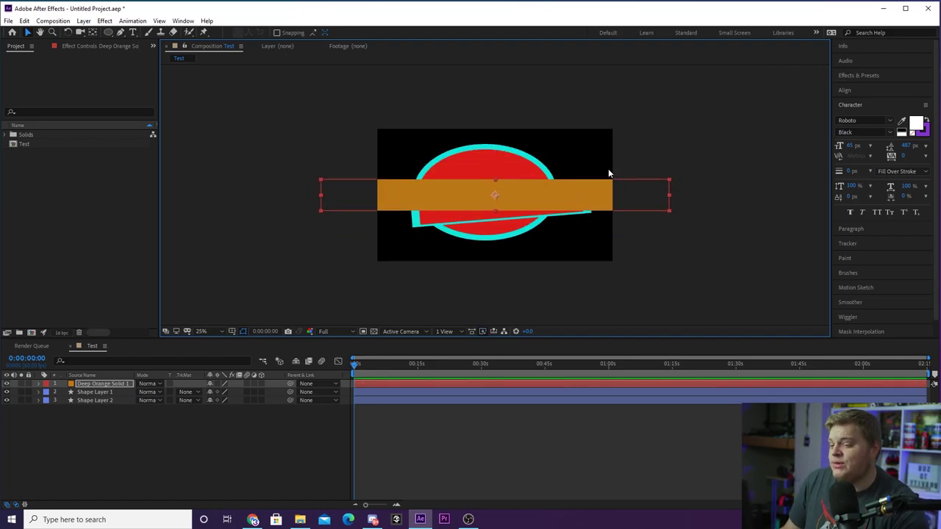
pyautogui.hotkey('ctrl', 'z')
pyautogui.click(703, 144)
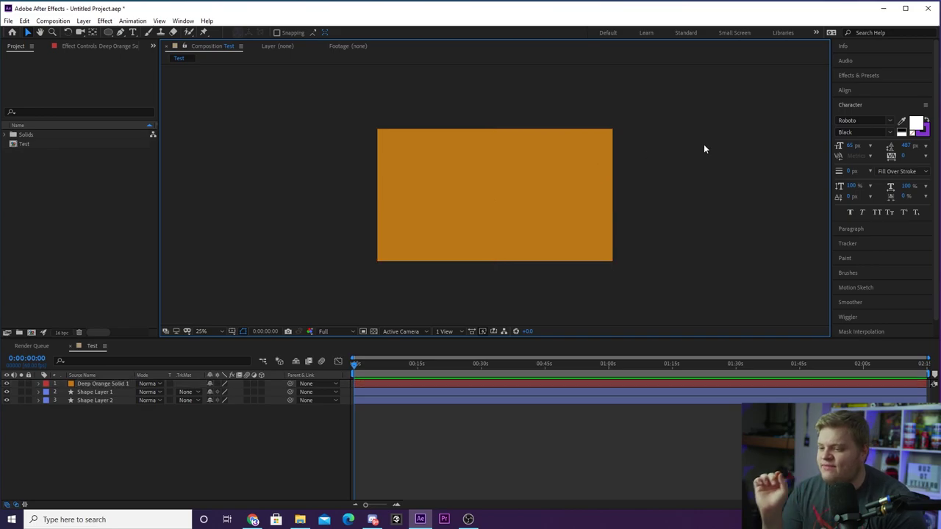
pyautogui.press('.')
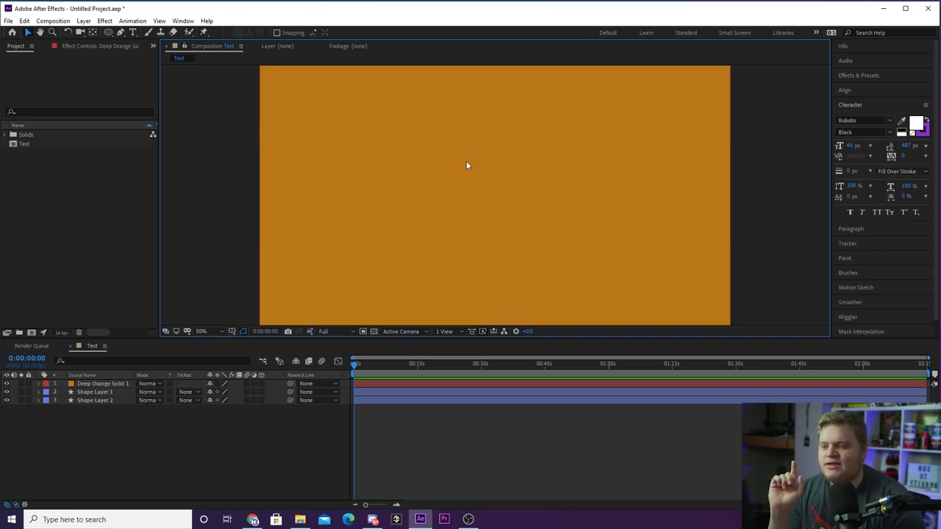
pyautogui.press(',')
# - Move both shape layers above Deep Orange Solid 1 and nudge the banner and ellipse
pyautogui.click(105, 384)
pyautogui.click(117, 401)
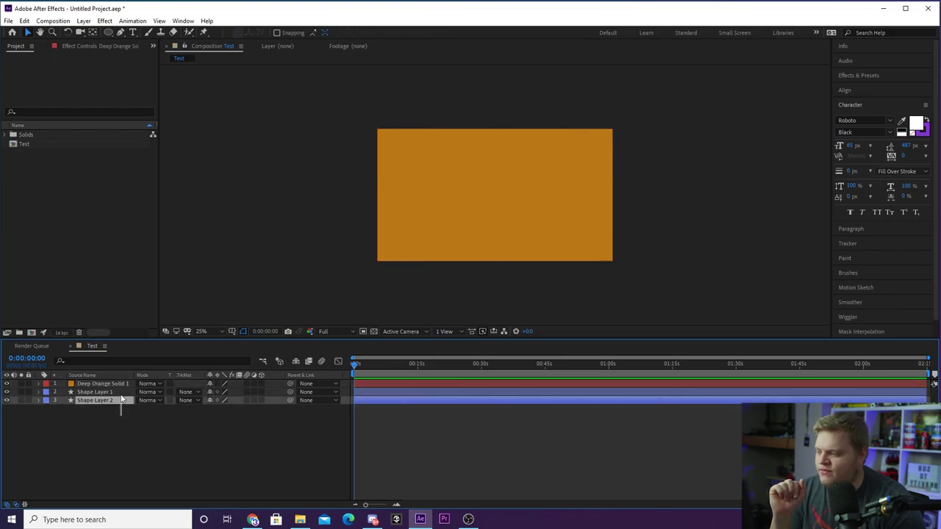
pyautogui.keyDown('shift'); pyautogui.click(110, 391); pyautogui.keyUp('shift')
pyautogui.moveTo(115, 389); pyautogui.dragTo(126, 383)
pyautogui.click(125, 434)
pyautogui.scroll(2, 560, 184)
pyautogui.moveTo(478, 191); pyautogui.dragTo(526, 229)
pyautogui.click(587, 155)
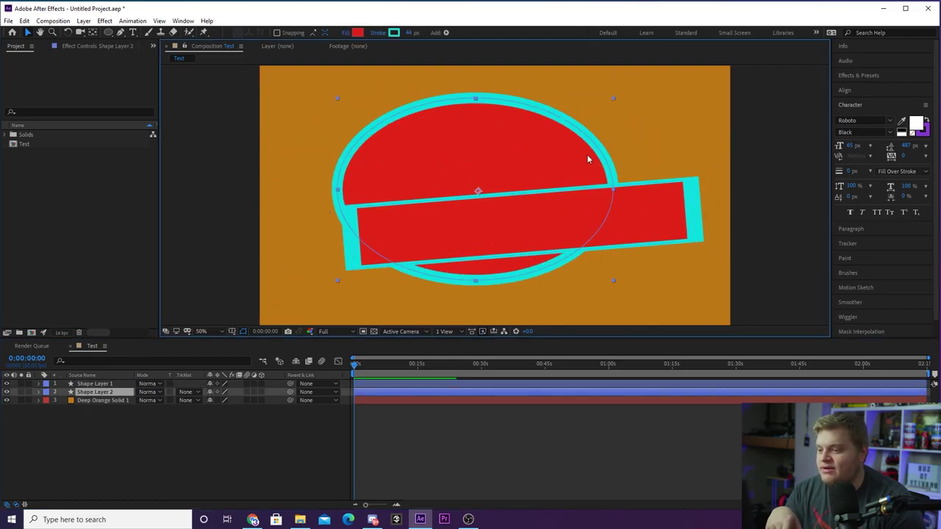